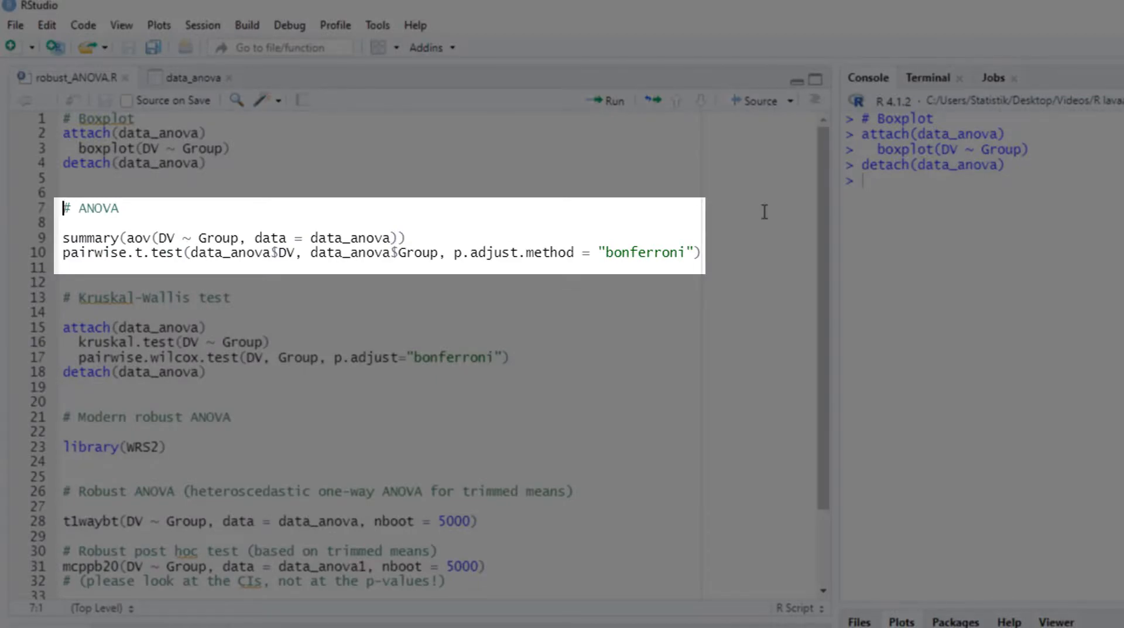
Run summary(aov(DV ~ Group)) and the Bonferroni-adjusted pairwise.t.test, results in the console.
key("ctrl+Return")
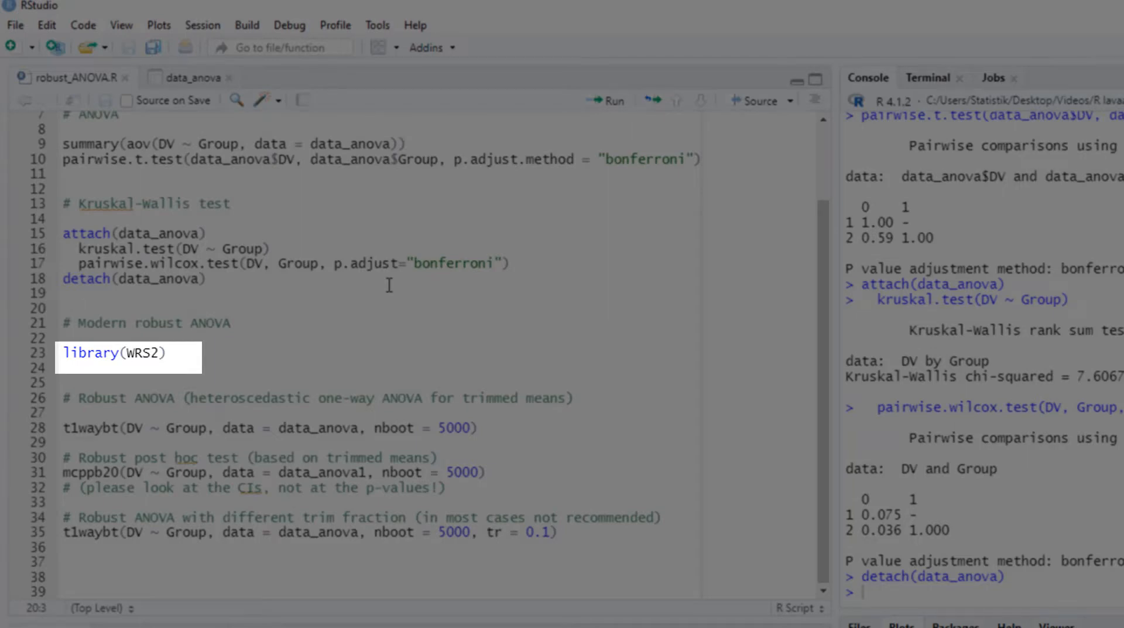
Load WRS2 and run t1waybt on DV by Group, giving statistic 4.8735, p = 0.019.
key("ctrl+Return")
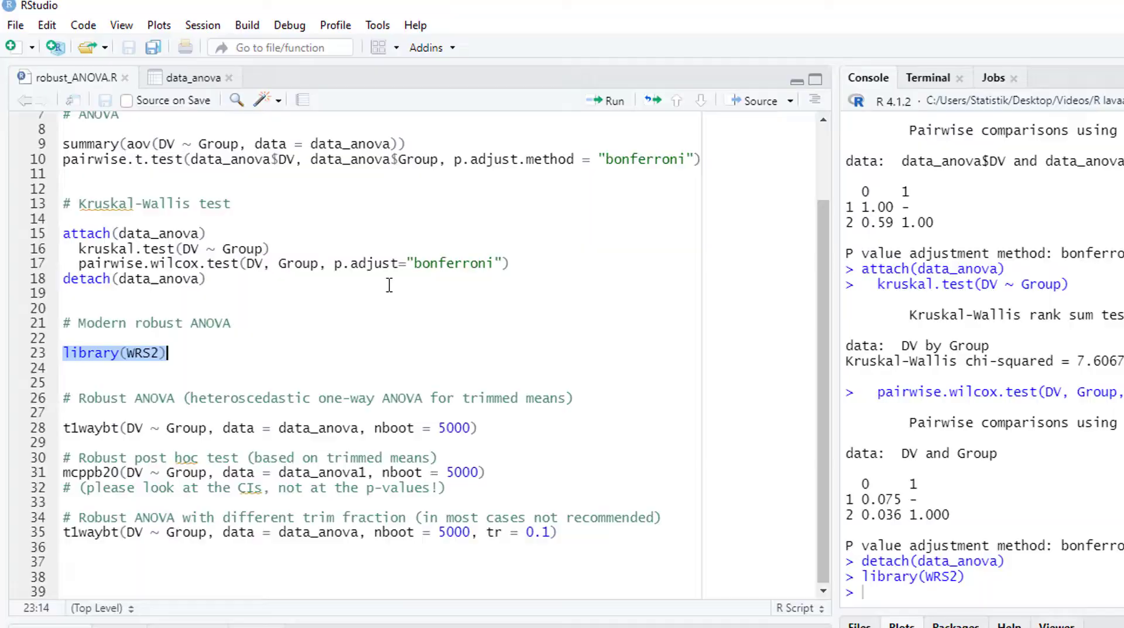
key("Down")
key("Down")
key("Down")
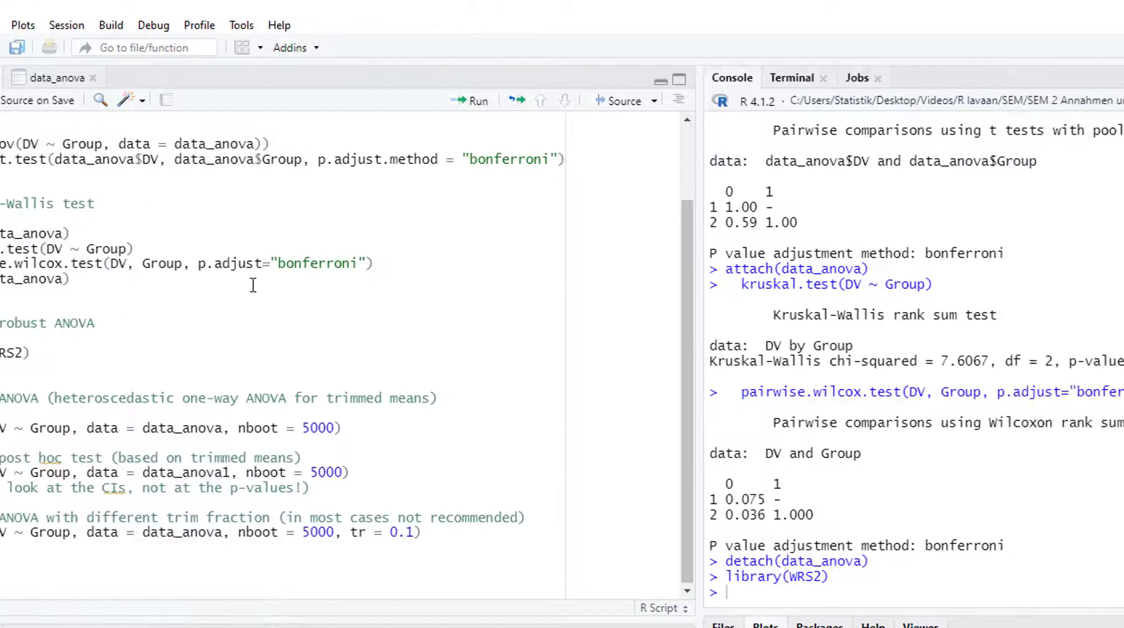
key("ctrl+Return")
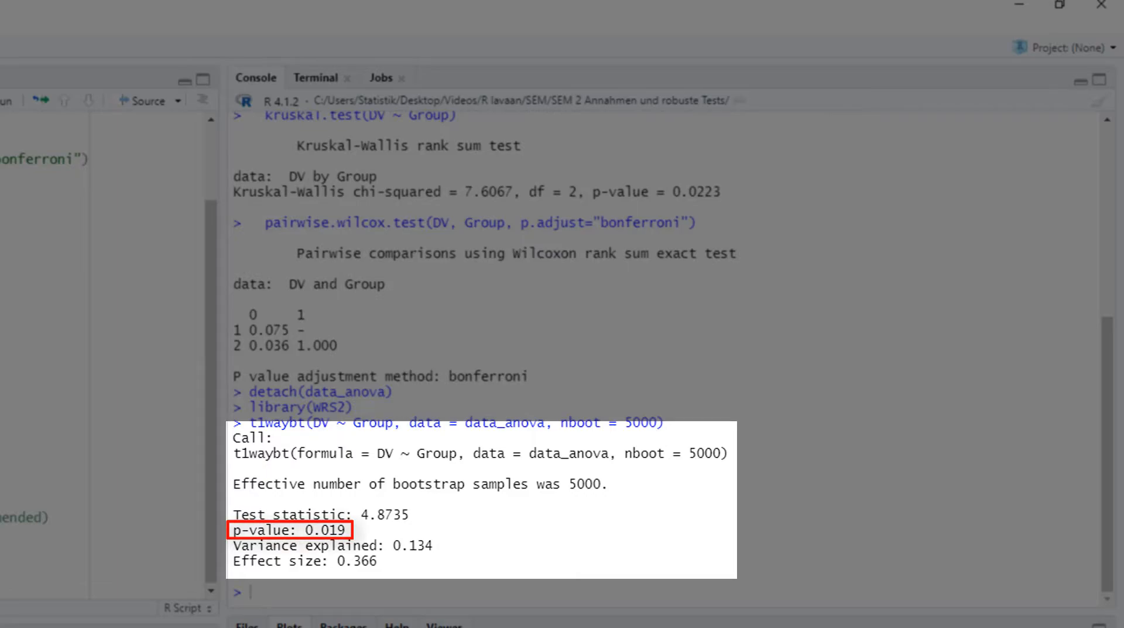
Run mcppb20 on data_anova to get bootstrap confidence intervals for each group pair.
key("ctrl+Return")
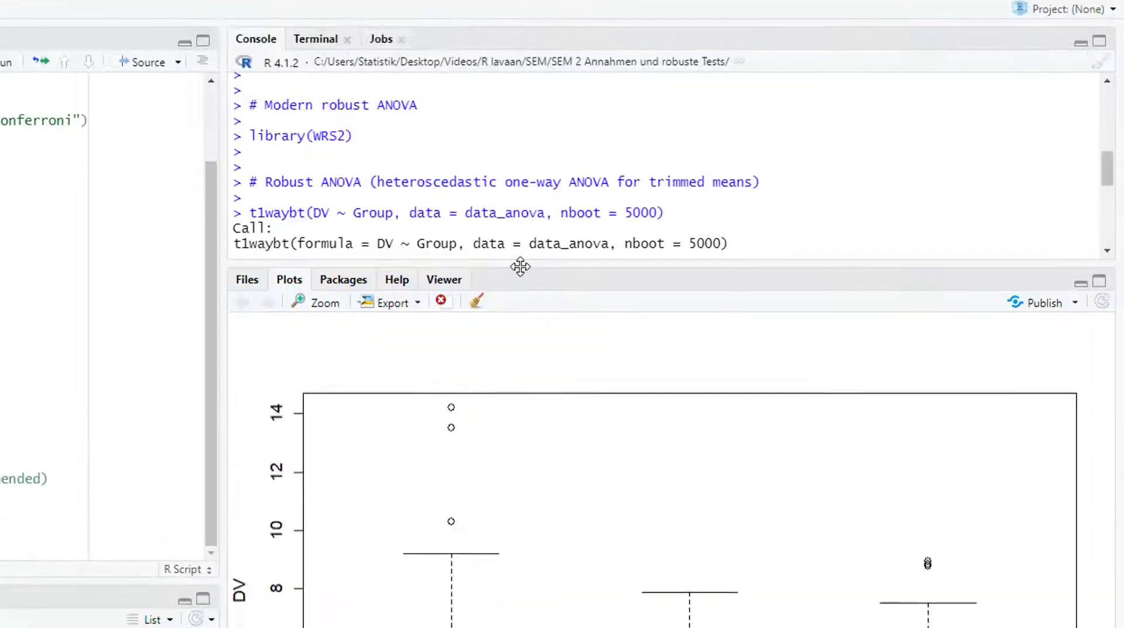
left_click_drag(515, 269, 520, 6)
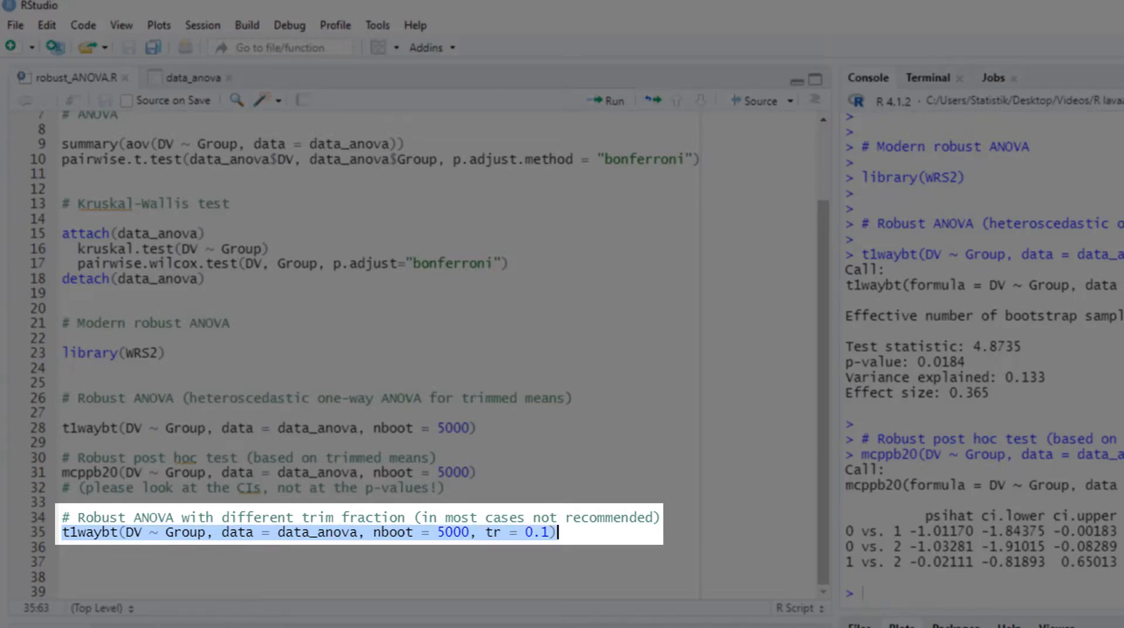
Run t1waybt with tr = 0.1, giving statistic 3.277, p = 0.0458, effect size 0.304.
key("ctrl+Return")
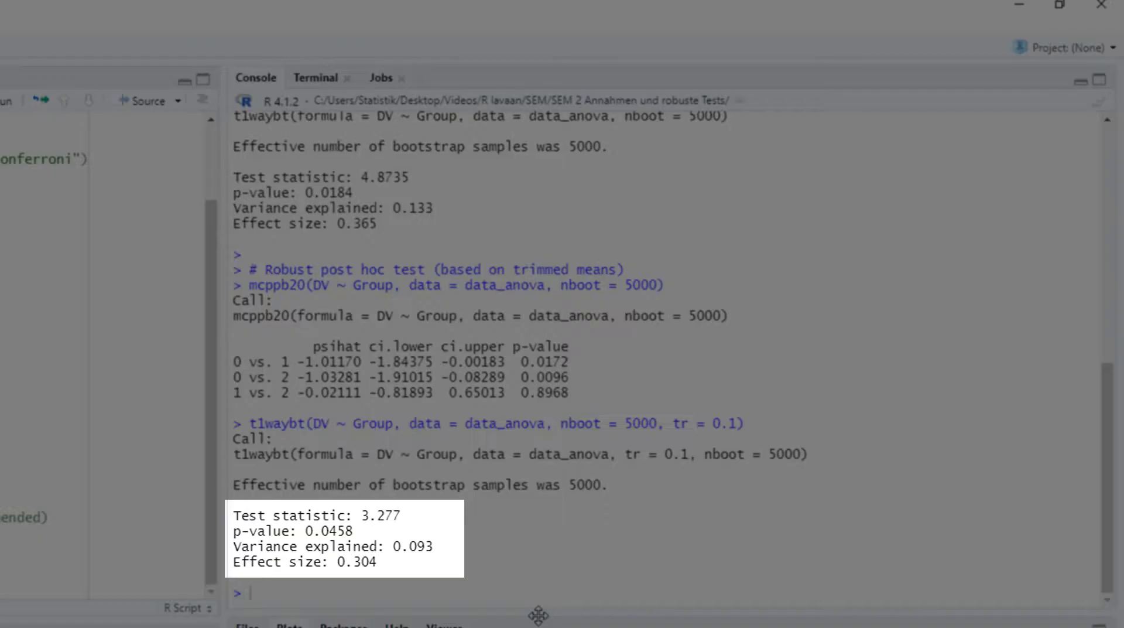